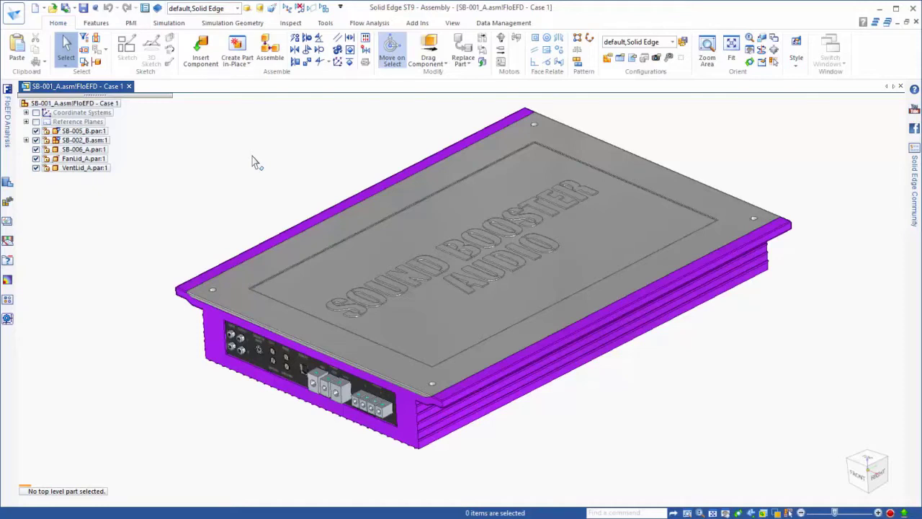
# Step: Show the FloEFD project tree and hide the top cover SB-006_A.par to expose the amplifier's internal components
pyautogui.click(369, 24)
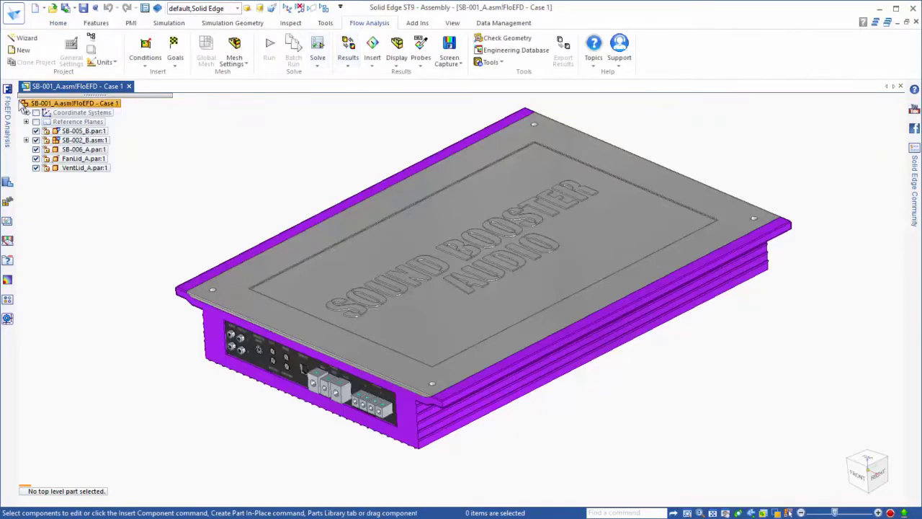
pyautogui.click(157, 84)
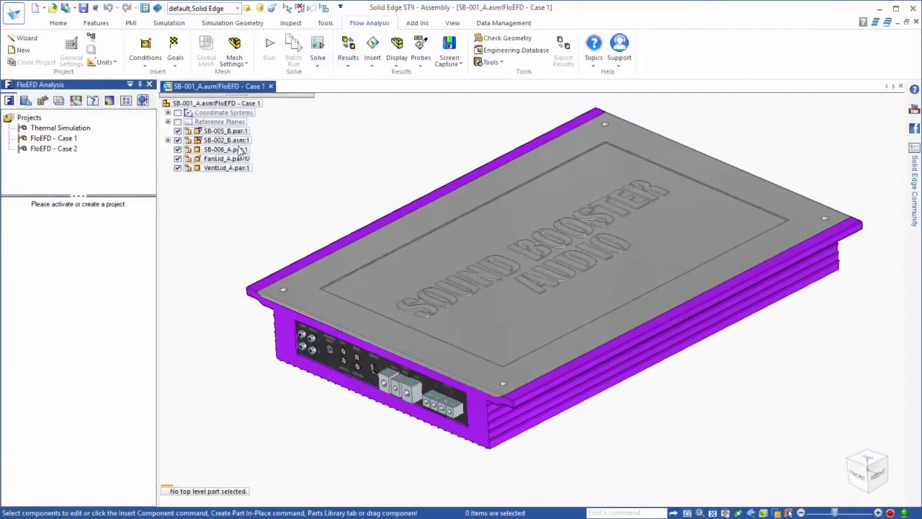
pyautogui.click(178, 149)
pyautogui.scroll(3, 304, 240)
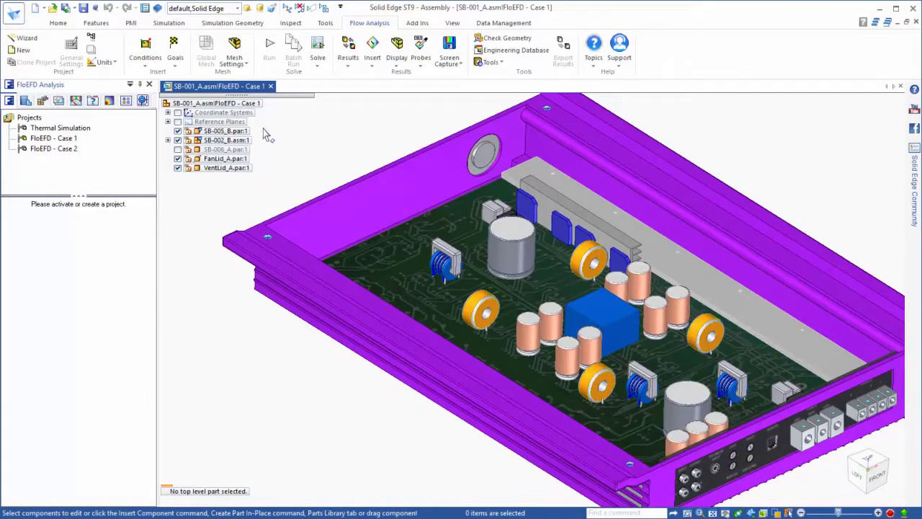
# Step: Start a new flow analysis project with the Wizard and name it Case 1, keeping the current configuration
pyautogui.click(26, 38)
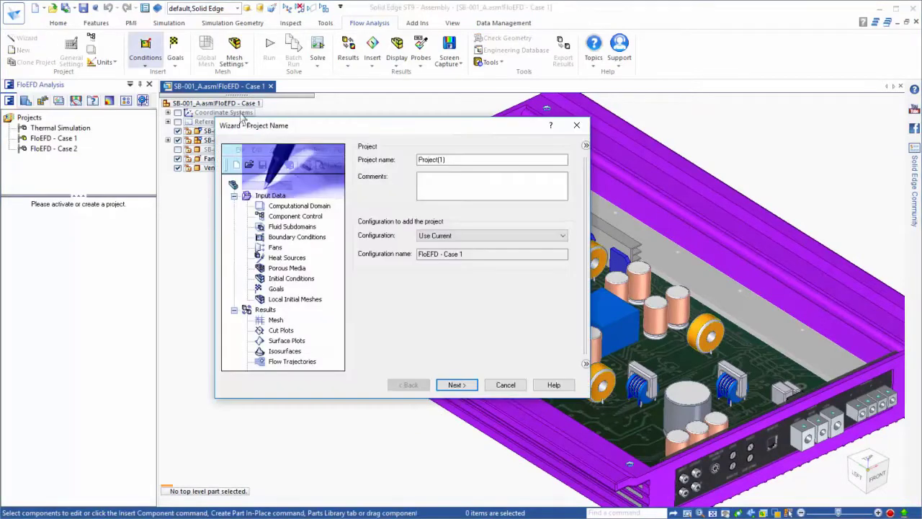
pyautogui.click(586, 147)
pyautogui.write('Ca')
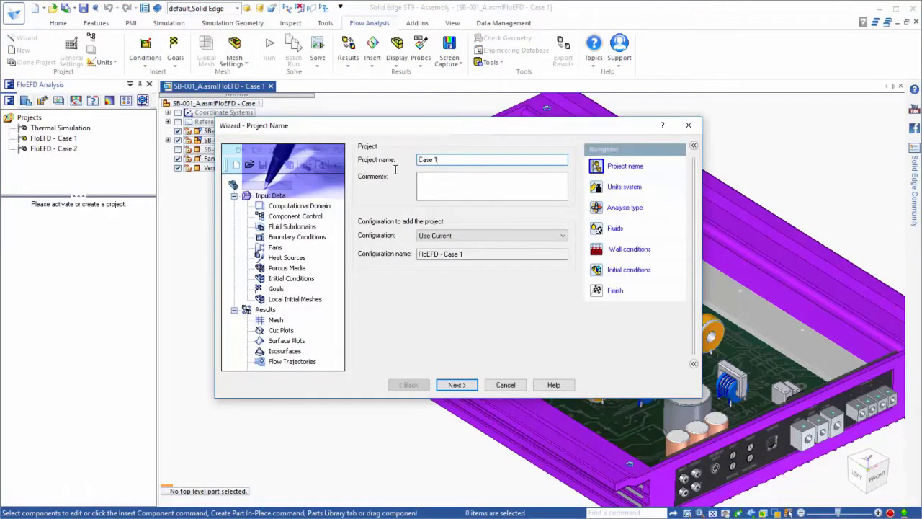
pyautogui.write('se 1')
pyautogui.click(457, 384)
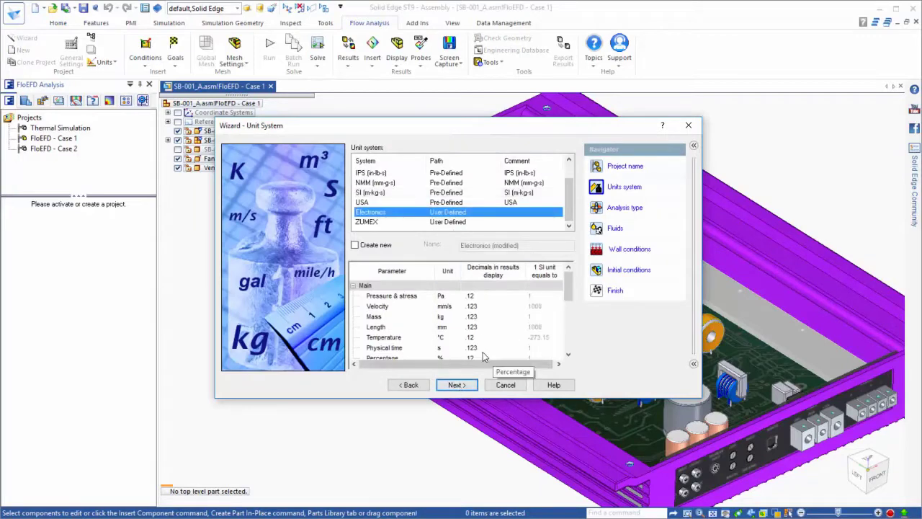
# Step: Accept the Electronics unit system and include heat conduction in solids in the analysis type
pyautogui.click(457, 385)
pyautogui.click(469, 209)
pyautogui.click(457, 385)
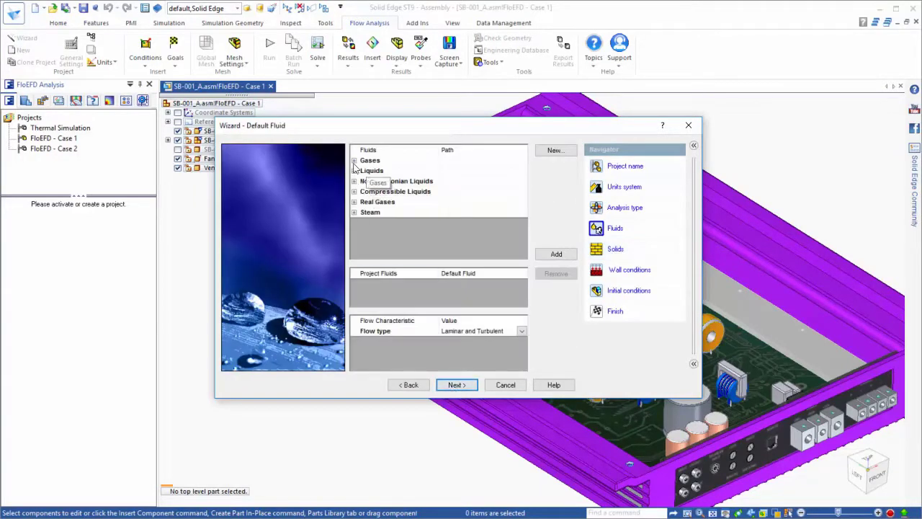
# Step: Add a pre-defined gas as the default project fluid and complete the project setup
pyautogui.click(353, 160)
pyautogui.click(359, 171)
pyautogui.doubleClick(389, 200)
pyautogui.click(455, 385)
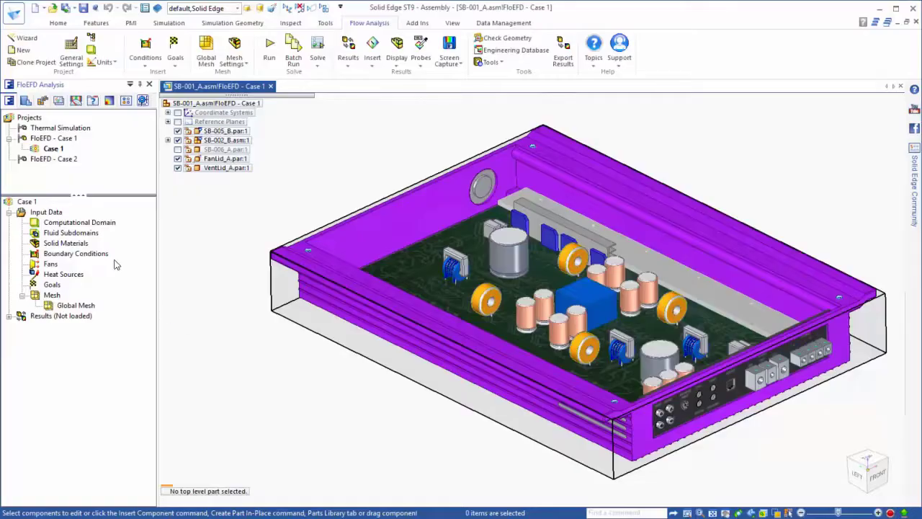
# Step: Hide the computational domain and assign the user-defined Amp PCB 8-layers solid material to the circuit board SB-004_A.par
pyautogui.rightClick(92, 223)
pyautogui.click(117, 245)
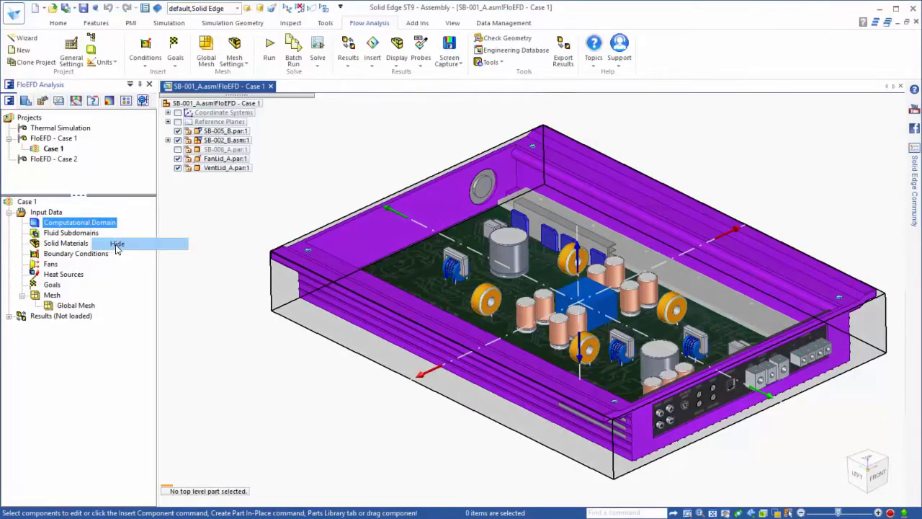
pyautogui.rightClick(66, 243)
pyautogui.click(148, 259)
pyautogui.click(404, 260)
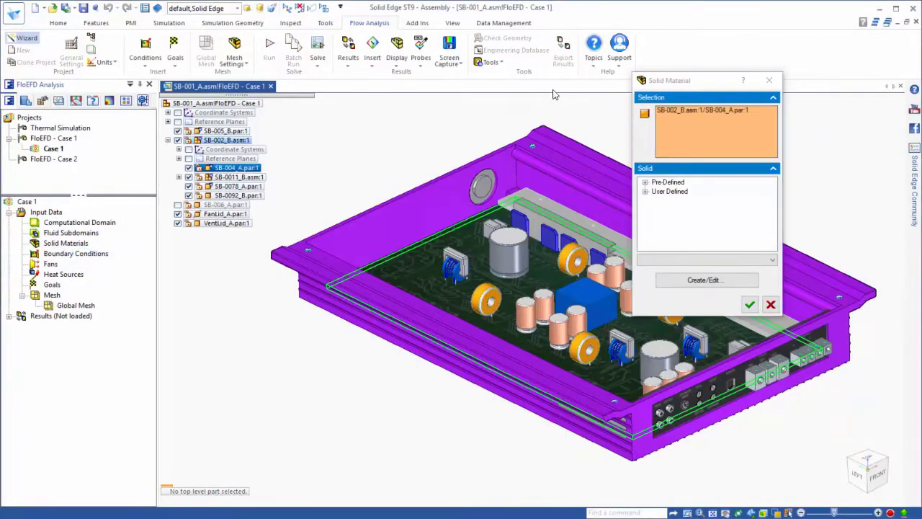
pyautogui.click(644, 191)
pyautogui.click(664, 201)
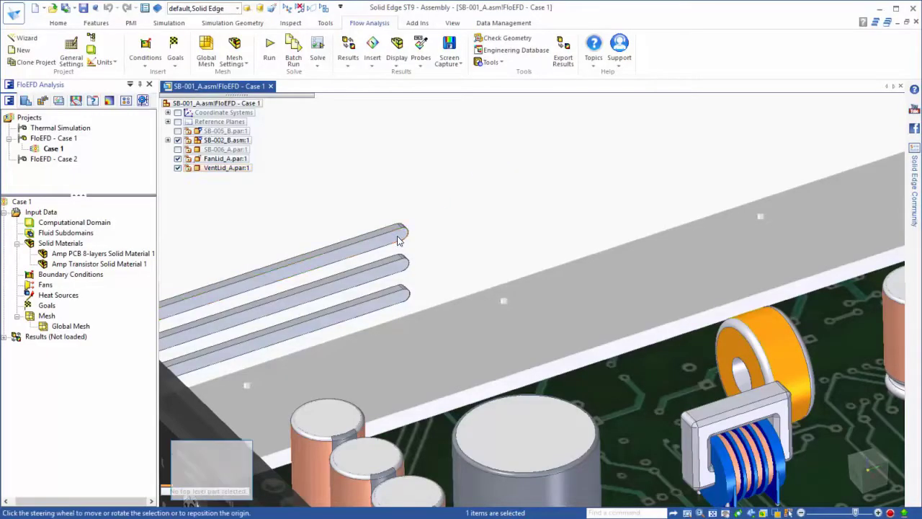
# Step: Add an Environment Pressure boundary condition on the three inner slot faces of VentLid_A.par
pyautogui.click(395, 237)
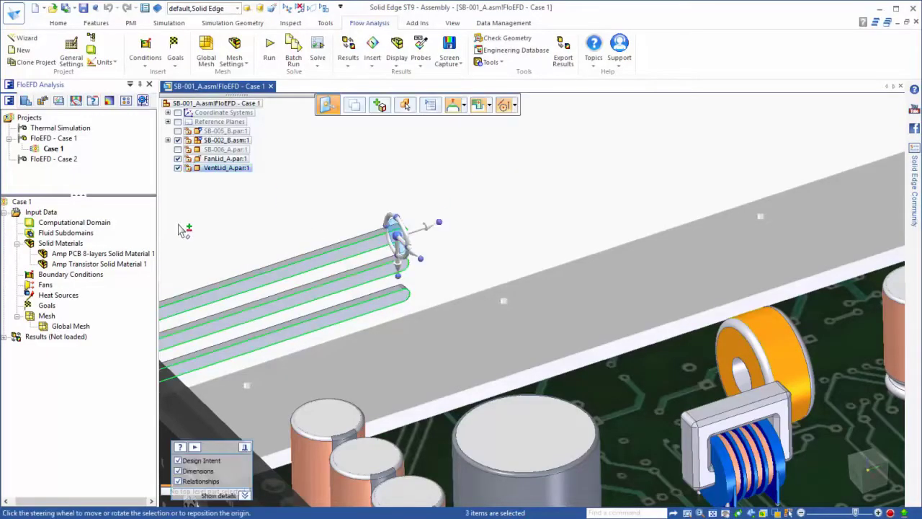
pyautogui.moveTo(71, 273); pyautogui.dragTo(216, 289)
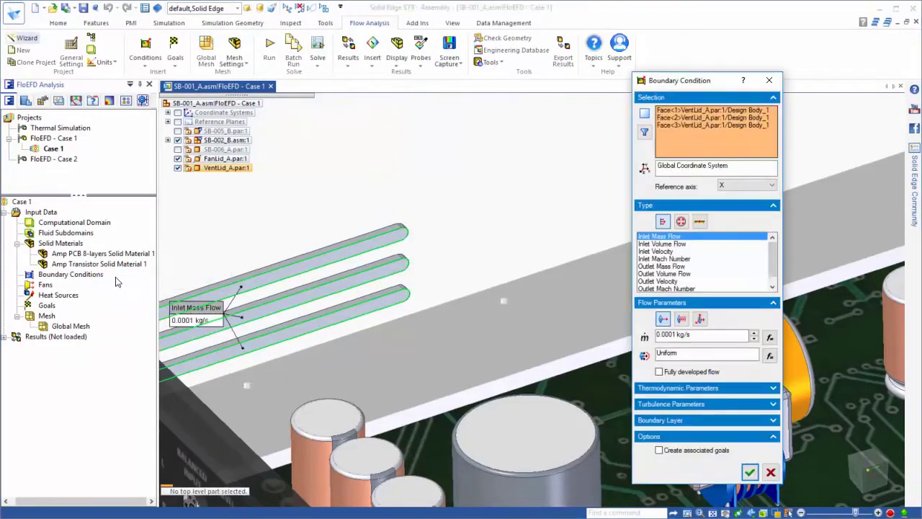
pyautogui.click(681, 221)
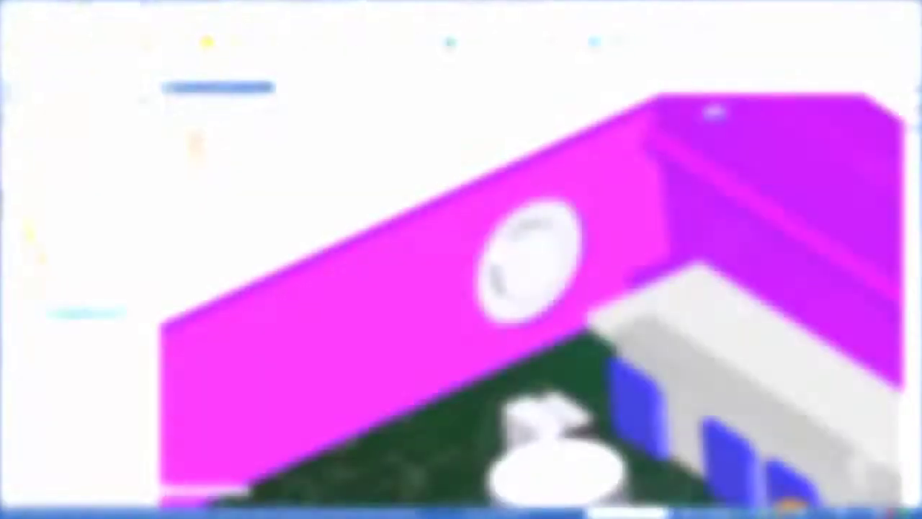
# Step: Insert an External Inlet Fan on the inner face of FanLid_A.par using the pre-defined Papst DC-Axial Series 600 fan curve 612
pyautogui.click(64, 315)
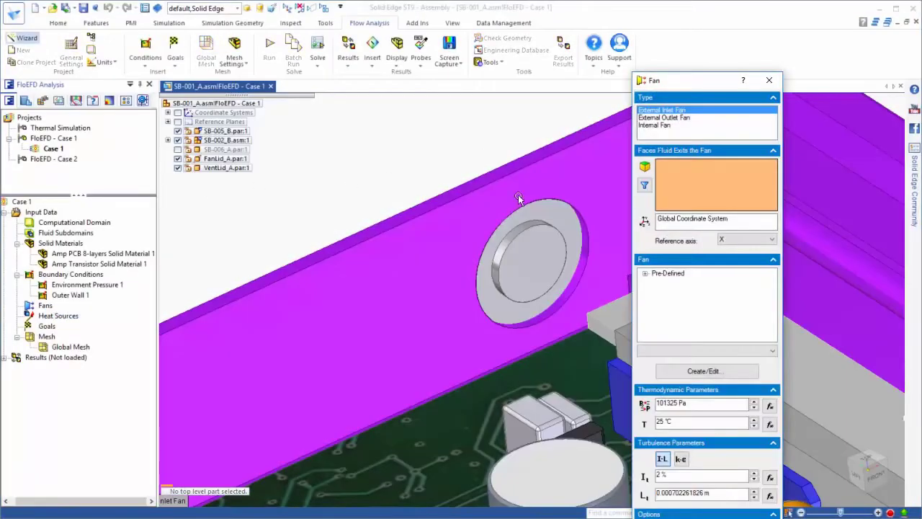
pyautogui.click(551, 217)
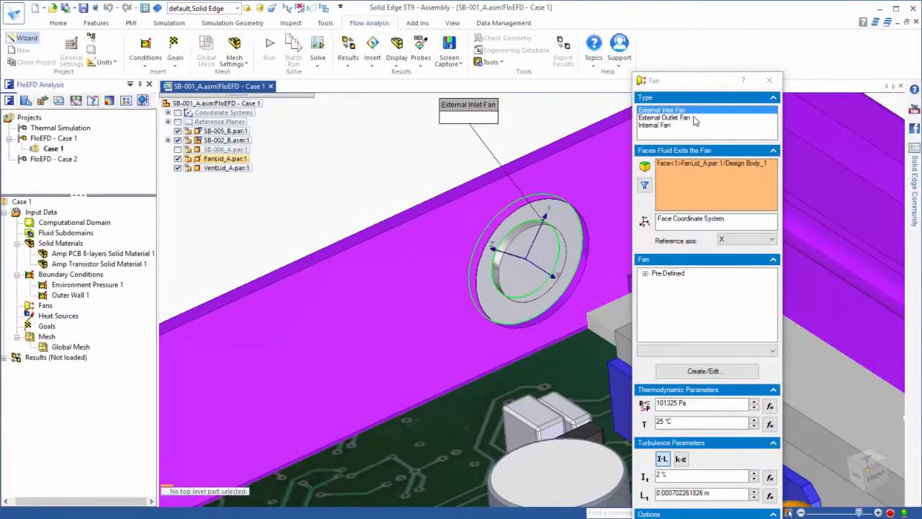
pyautogui.click(644, 273)
pyautogui.click(656, 291)
pyautogui.click(666, 301)
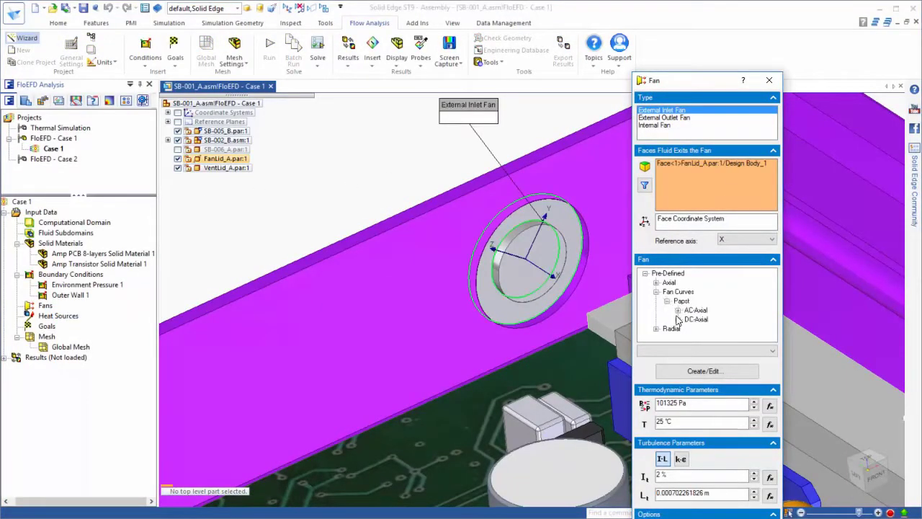
pyautogui.click(678, 310)
pyautogui.click(688, 310)
pyautogui.click(699, 291)
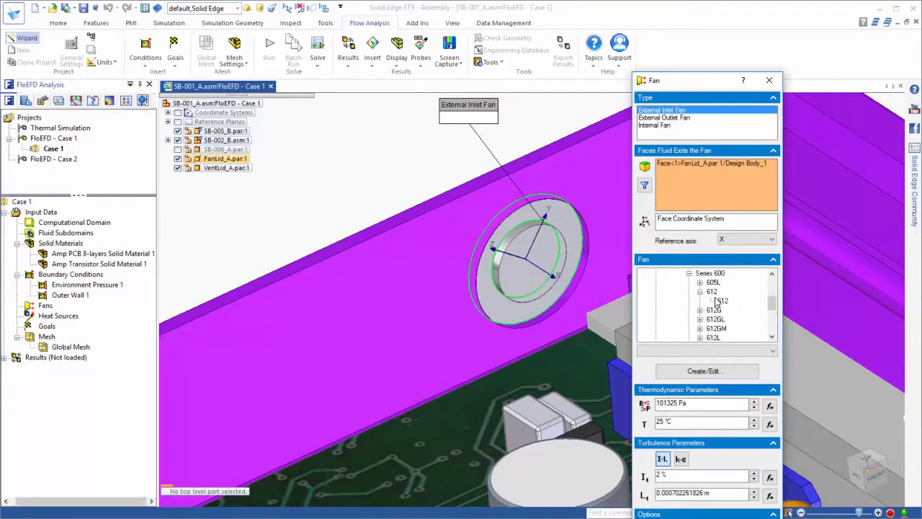
pyautogui.click(723, 300)
# Step: Give the inlet fan a swirl with an angular velocity of 1000 RPM and confirm the fan
pyautogui.click(681, 406)
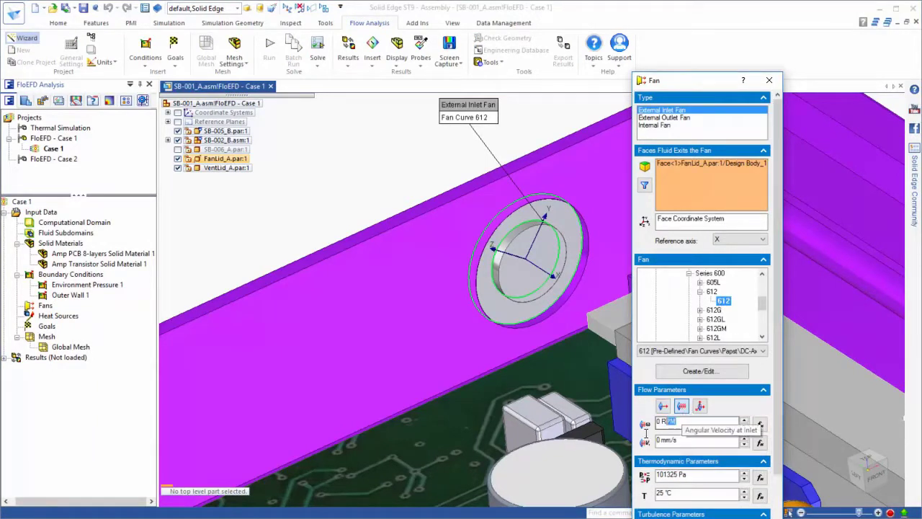
pyautogui.write('1000')
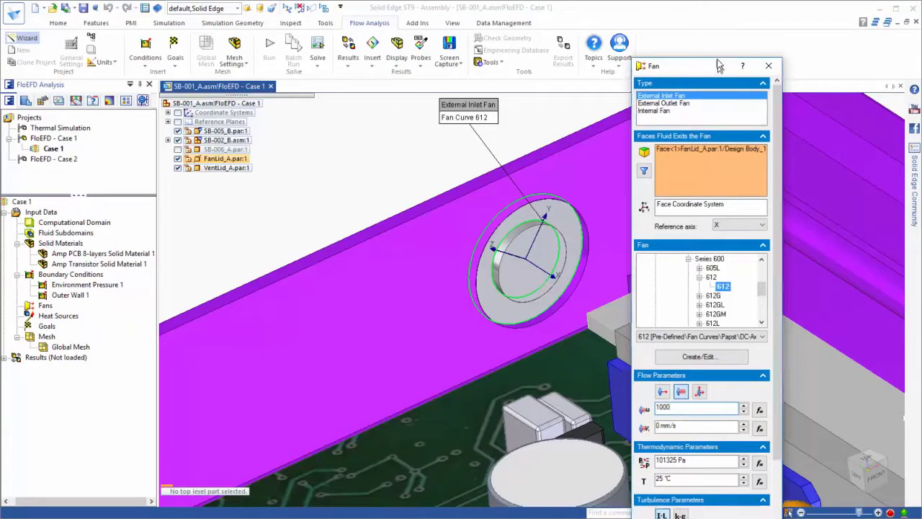
pyautogui.click(752, 477)
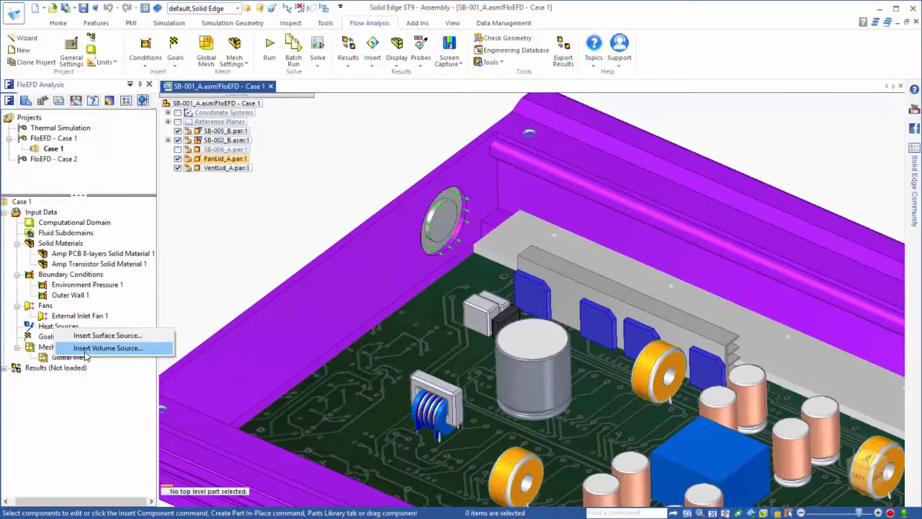
# Step: Insert a volume heat source on the four transistors with a heat generation rate of 20 W
pyautogui.click(101, 350)
pyautogui.click(67, 266)
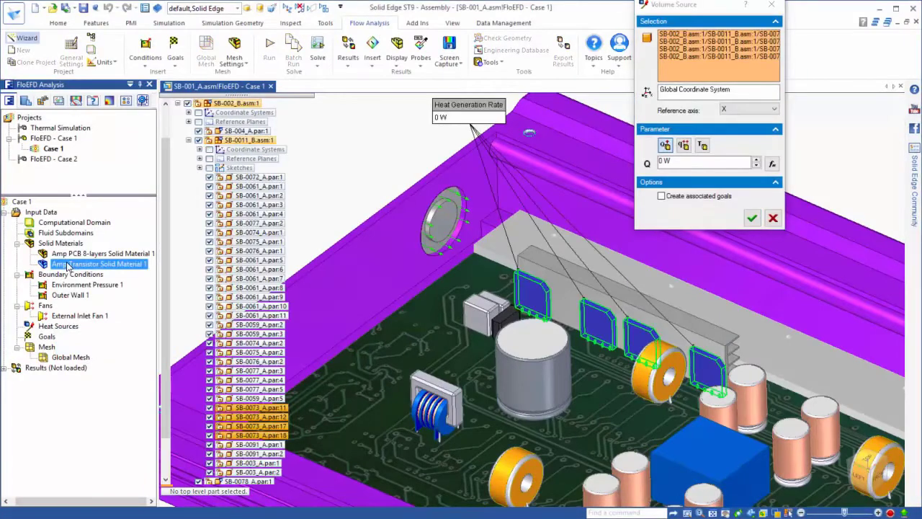
pyautogui.doubleClick(668, 161)
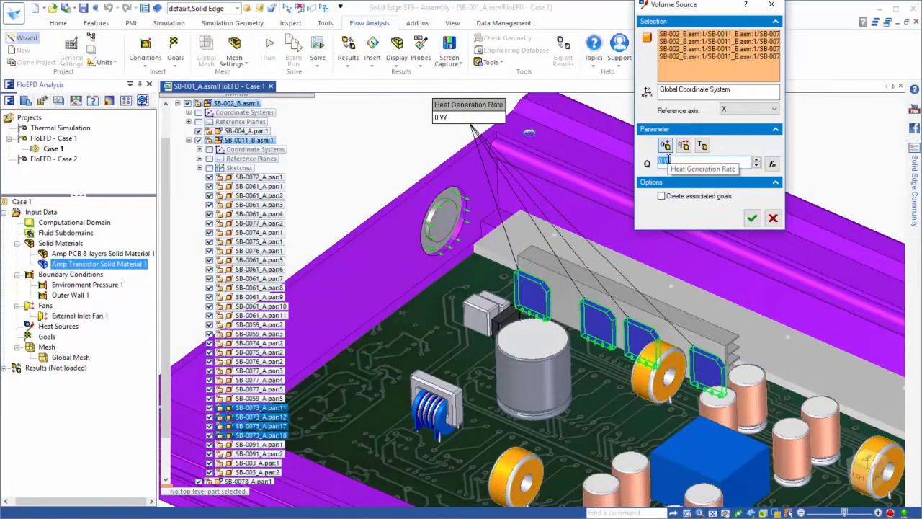
pyautogui.write('20')
pyautogui.press('Return')
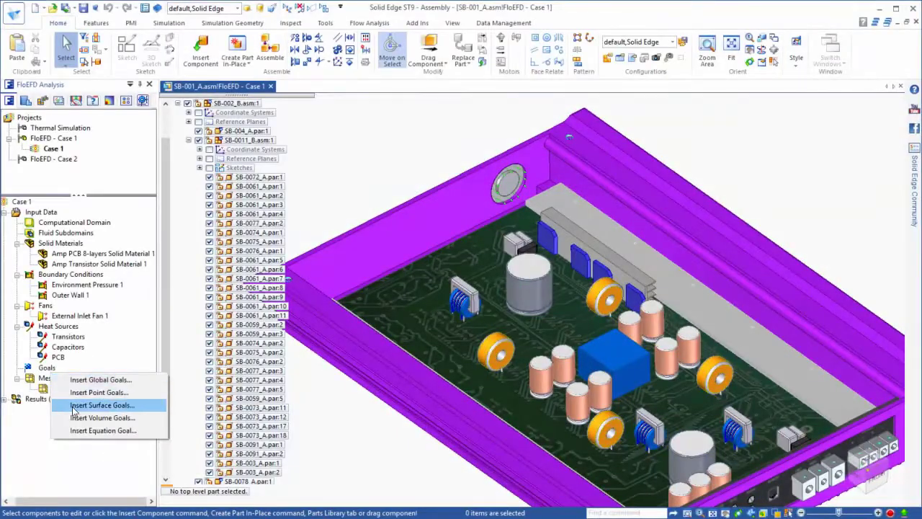
# Step: Insert volume goals for the average and maximum Temperature (Solid) of the transistors
pyautogui.click(80, 417)
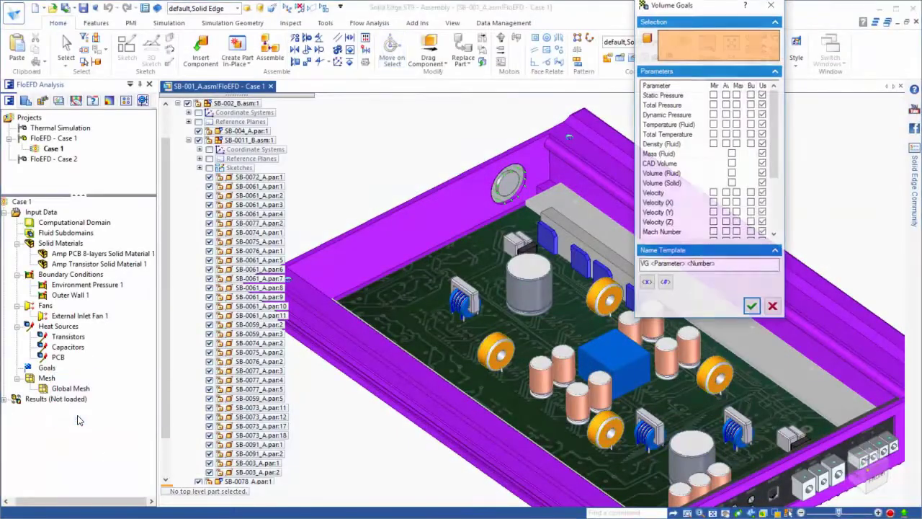
pyautogui.click(67, 336)
pyautogui.scroll(-3, 771, 242)
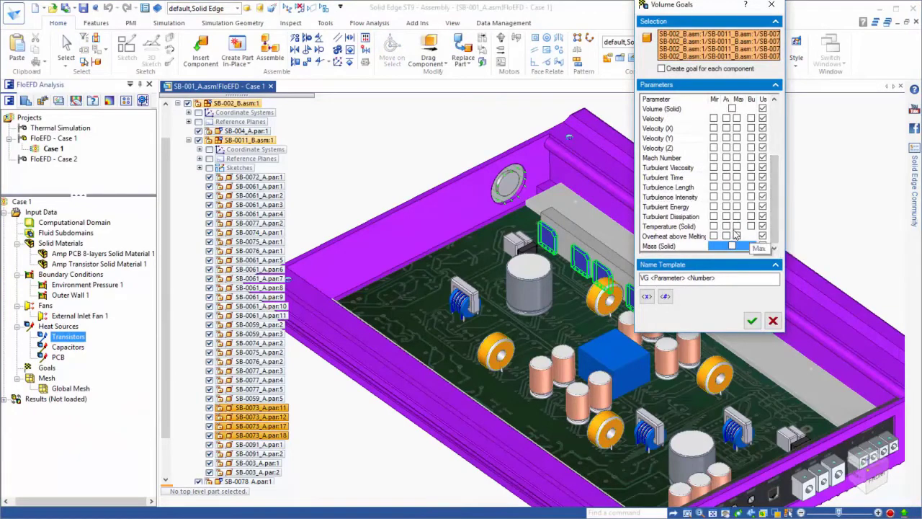
pyautogui.click(726, 226)
pyautogui.click(736, 226)
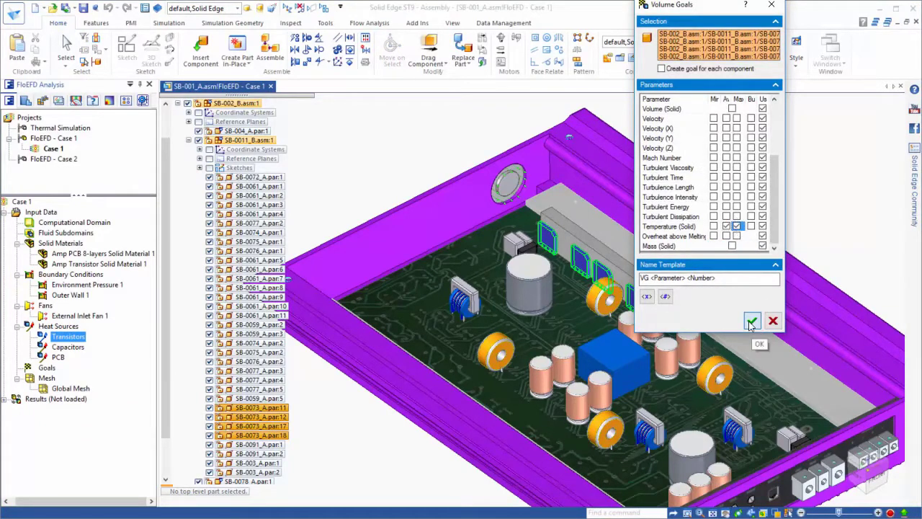
pyautogui.click(751, 321)
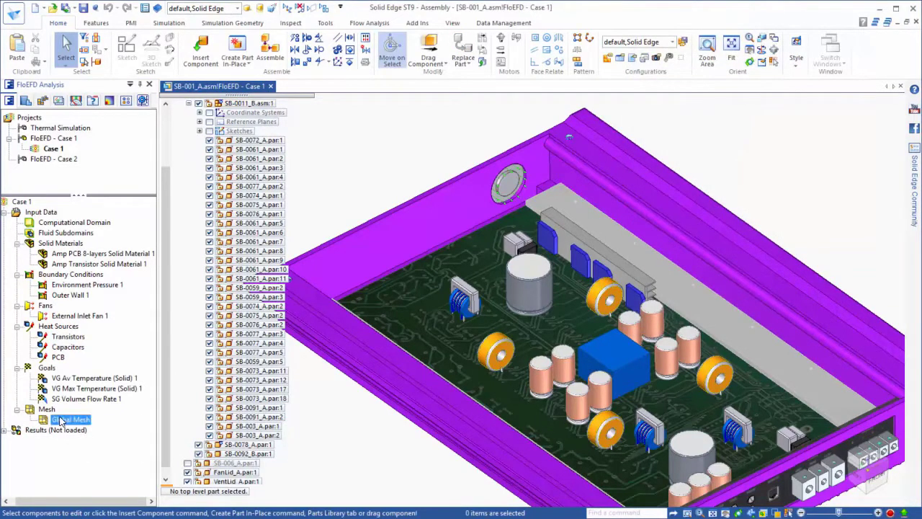
# Step: Open the global mesh settings for Case 1
pyautogui.rightClick(61, 421)
pyautogui.click(78, 422)
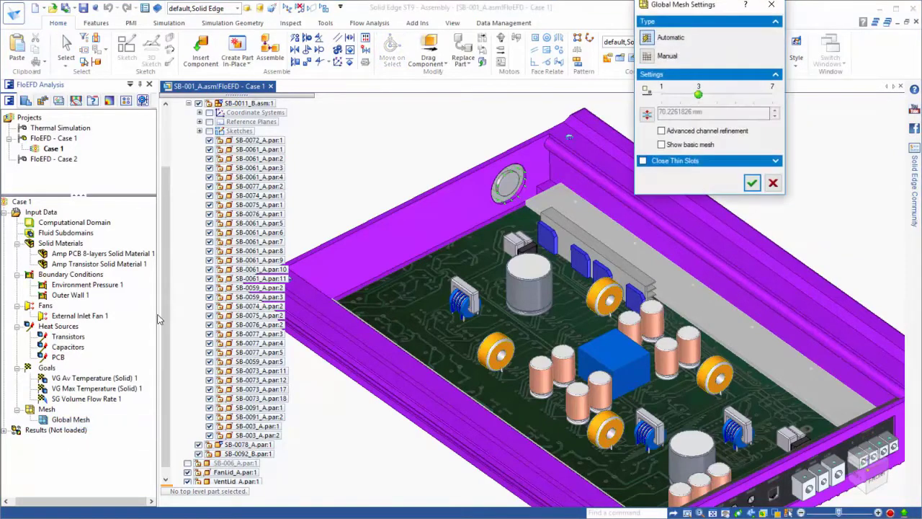
pyautogui.moveTo(678, 6); pyautogui.dragTo(694, 105)
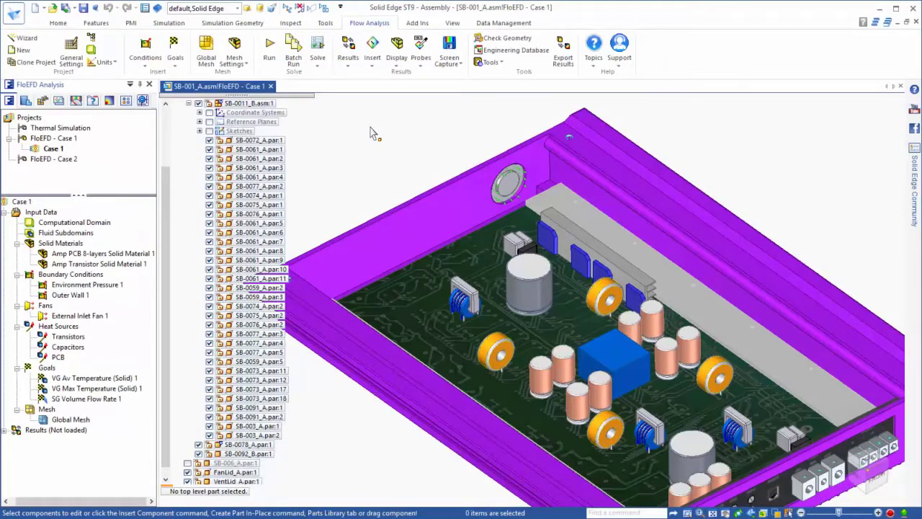
# Step: Run Case 1 as a new calculation on this computer with all CPUs and load the results when finished
pyautogui.click(269, 45)
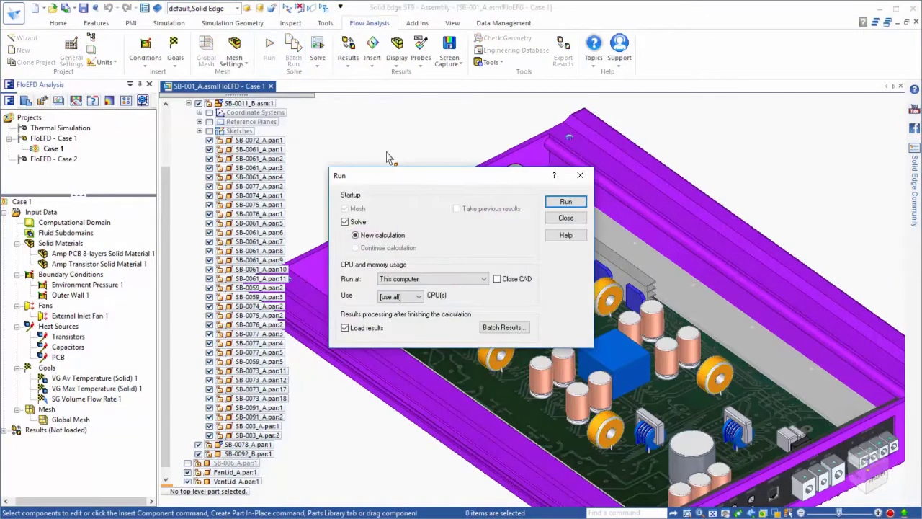
pyautogui.click(558, 204)
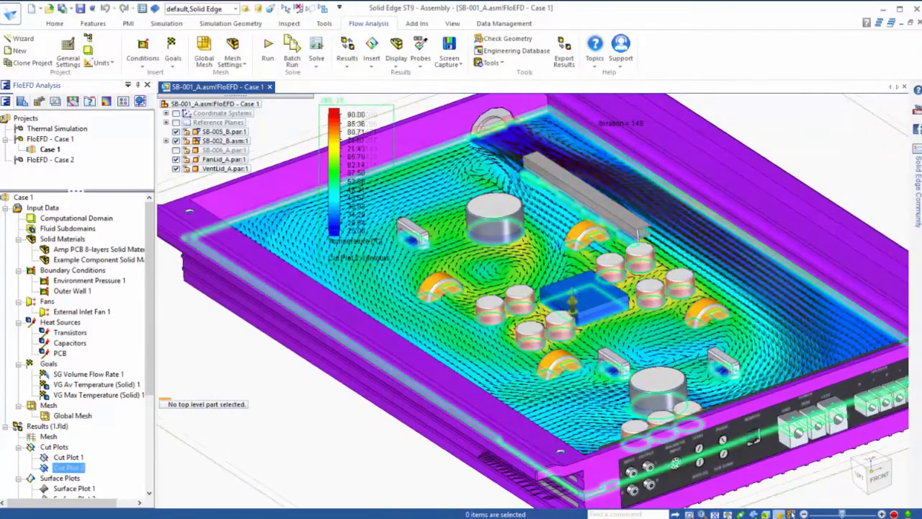
# Step: Show Surface Plot 1 and probe the solid temperature in the middle of the warm area on the chassis's finned underside
pyautogui.click(781, 516)
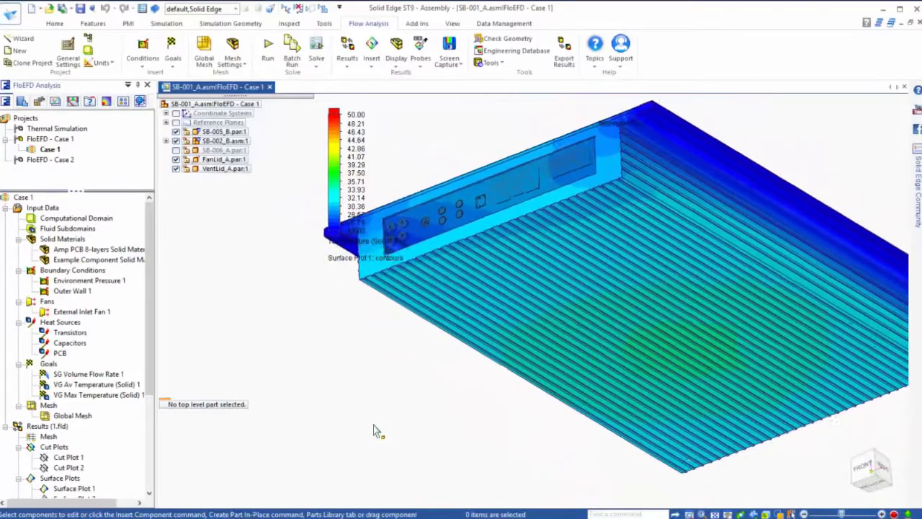
pyautogui.click(419, 64)
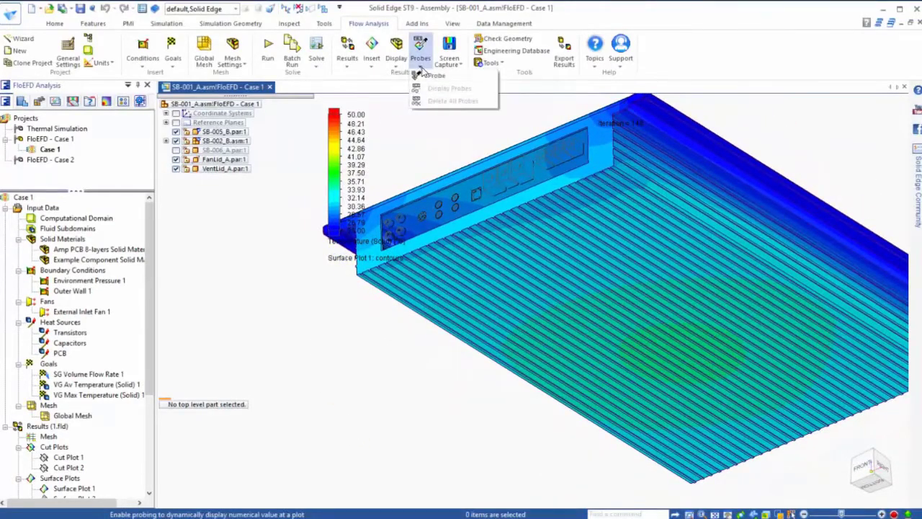
pyautogui.click(435, 76)
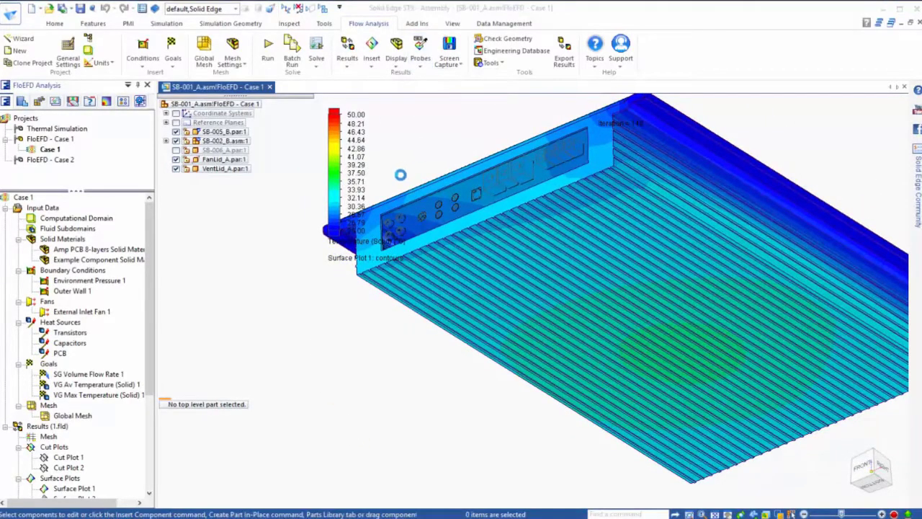
pyautogui.click(671, 358)
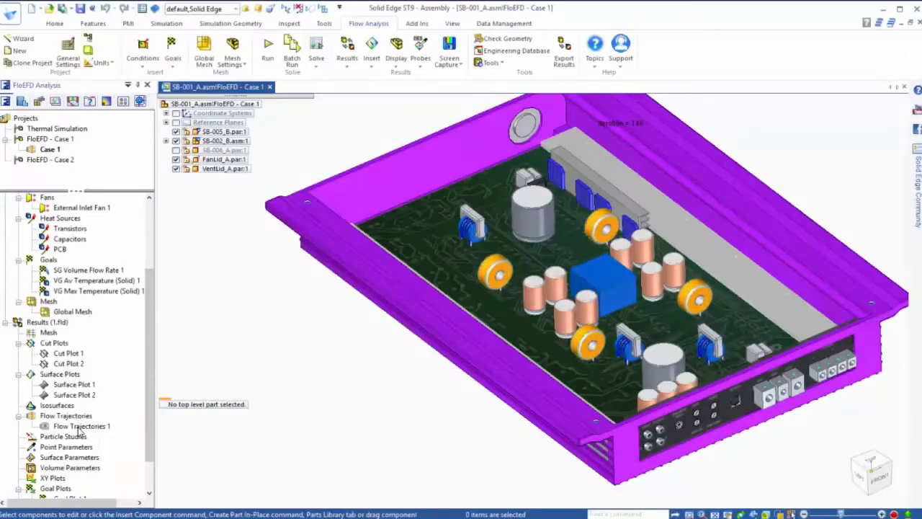
# Step: Play the animation of Flow Trajectories 1 in the Case 1 results
pyautogui.click(82, 426)
pyautogui.rightClick(81, 425)
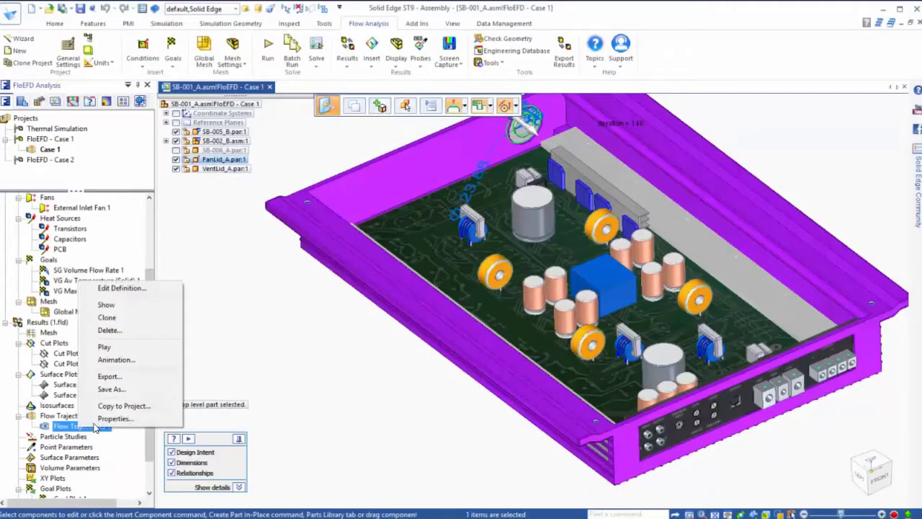
pyautogui.click(105, 347)
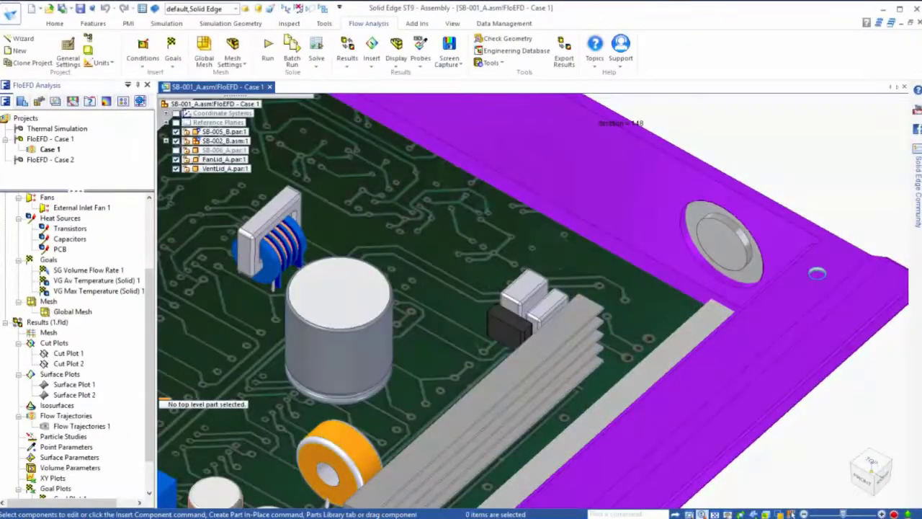
# Step: Activate the FloEFD - Case 2 configuration of the assembly
pyautogui.click(702, 514)
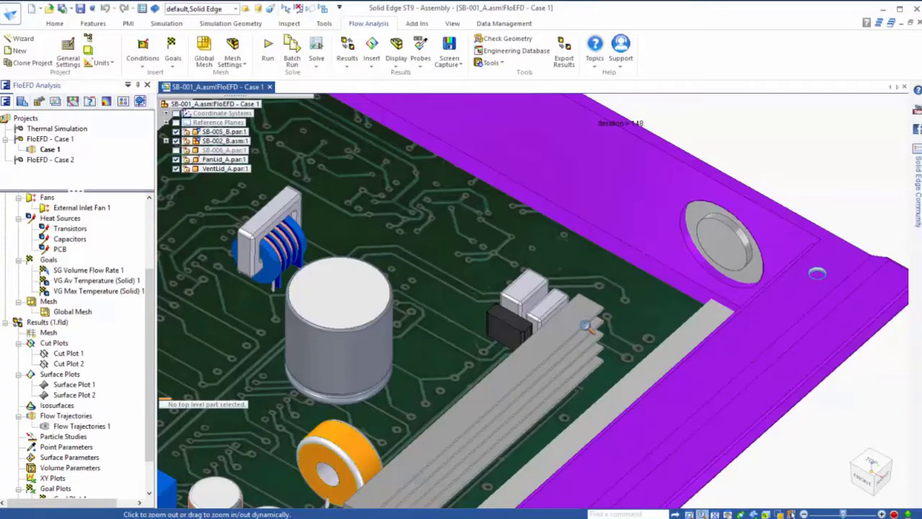
pyautogui.press('Escape')
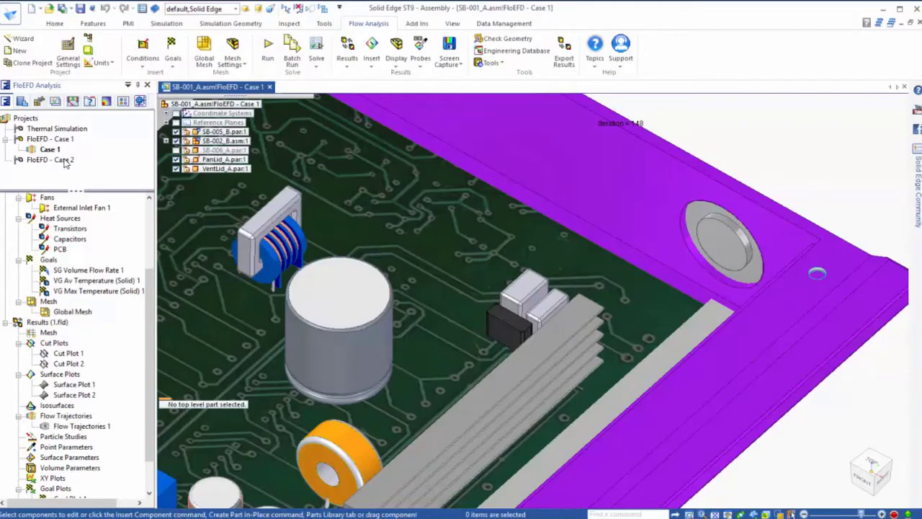
pyautogui.doubleClick(65, 162)
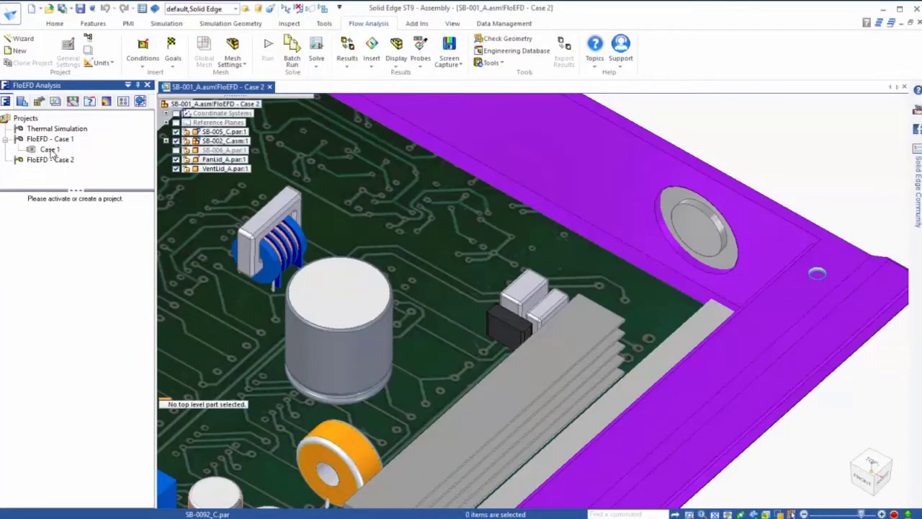
# Step: Clone the Case 1 project as Case 2 into the existing FloEFD - Case 2 configuration without copying results
pyautogui.rightClick(50, 151)
pyautogui.click(80, 175)
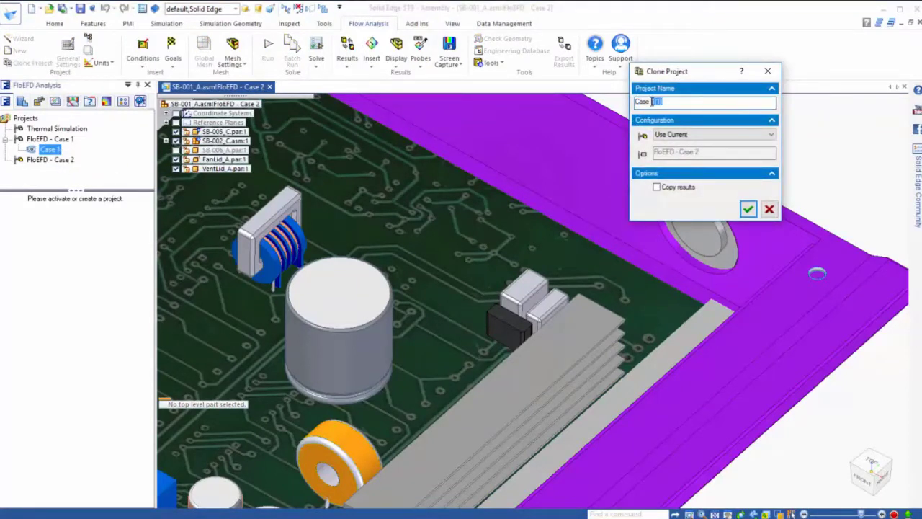
pyautogui.click(747, 135)
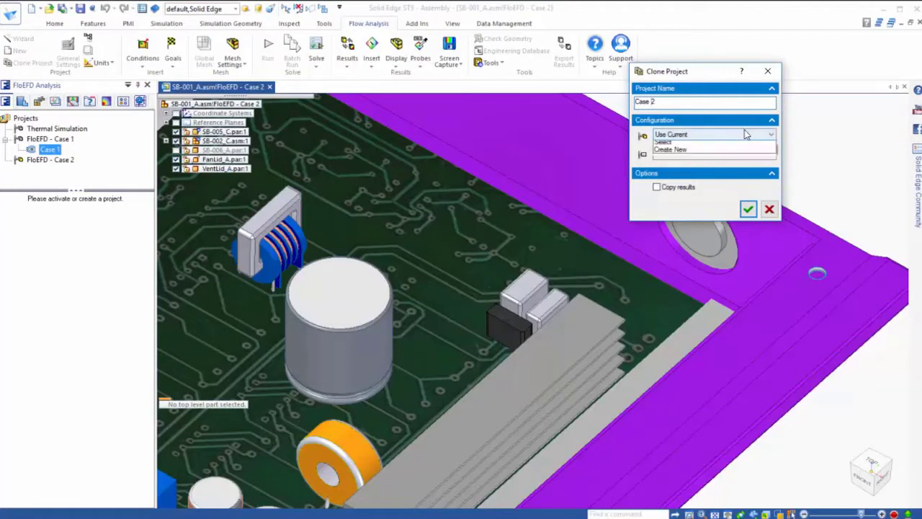
pyautogui.click(669, 154)
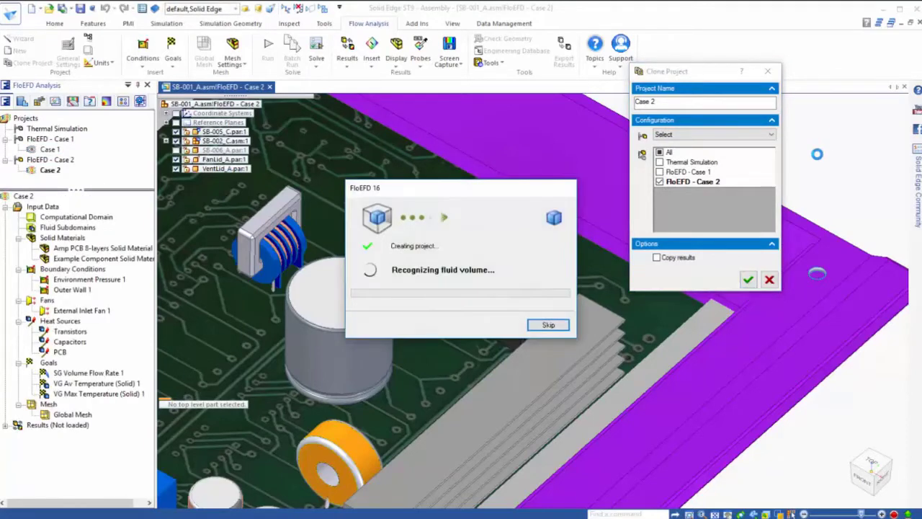
# Step: Run Case 2 as a new calculation on this computer with all CPUs and load the results when finished
pyautogui.click(268, 49)
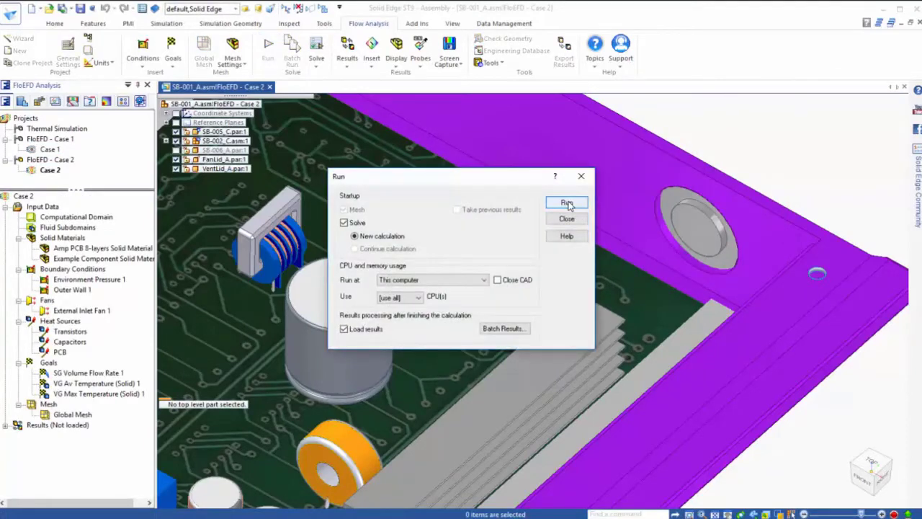
pyautogui.click(567, 203)
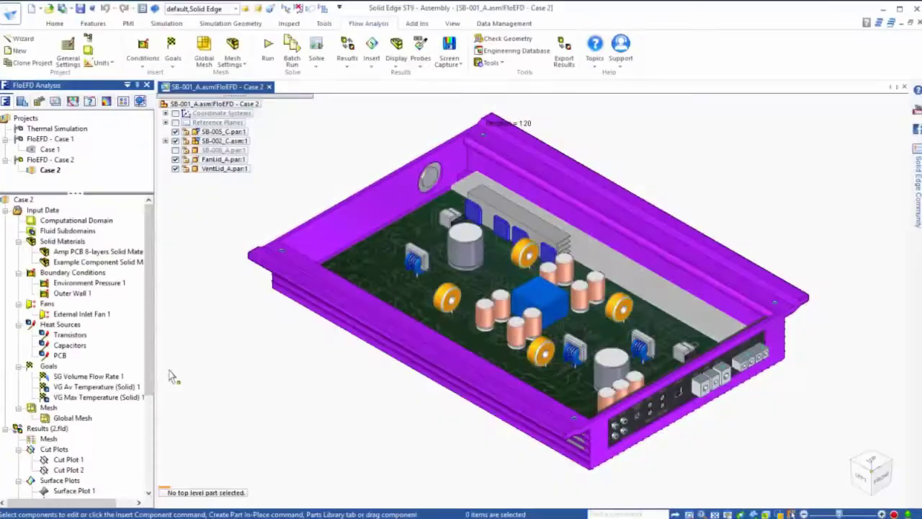
# Step: Display the assembly as unshaded edges and show Cut Plot 2 of the Case 2 results
pyautogui.scroll(-2, 153, 408)
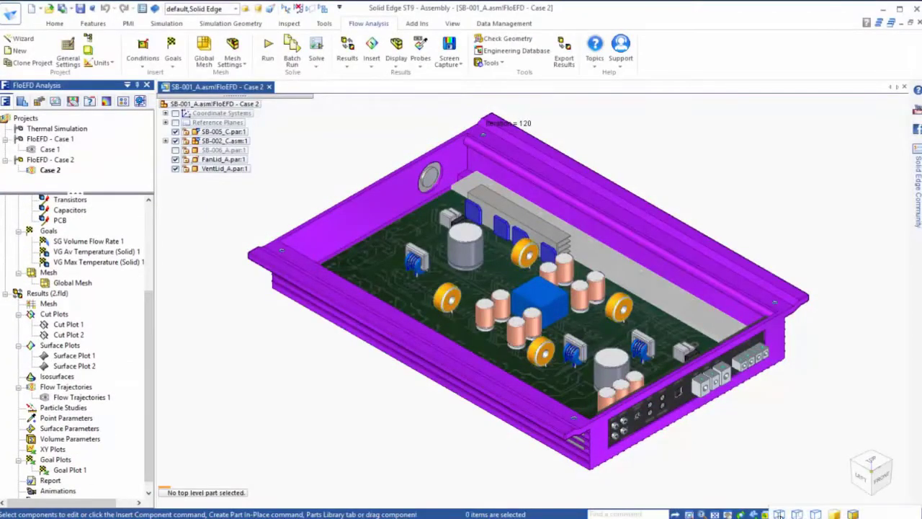
pyautogui.click(815, 514)
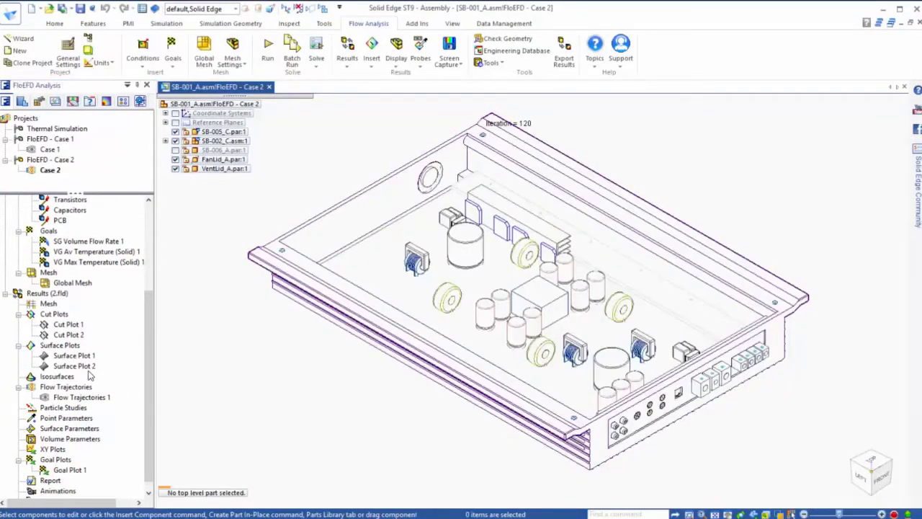
pyautogui.rightClick(69, 334)
pyautogui.click(85, 361)
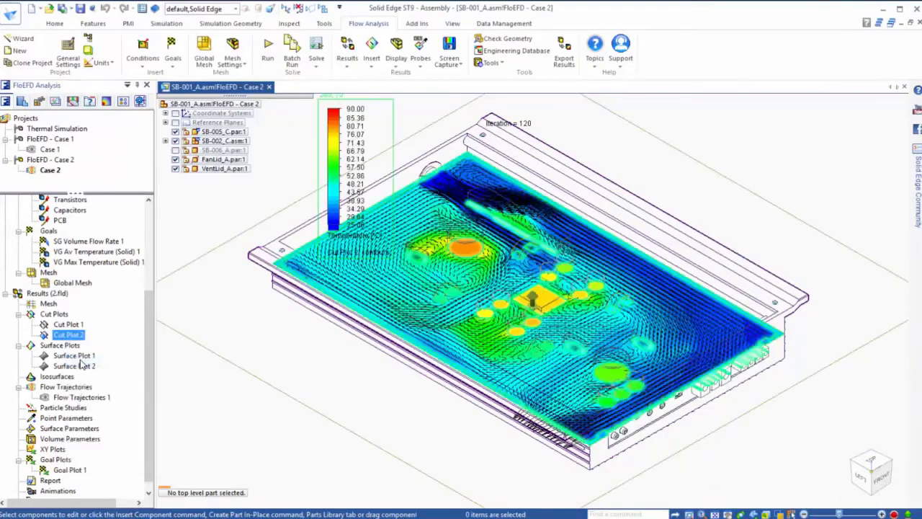
pyautogui.moveTo(292, 369); pyautogui.dragTo(291, 369, button='middle')
# Step: Hide Cut Plot 2 and show Surface Plot 2 with the solid temperature on the board and its components
pyautogui.rightClick(69, 334)
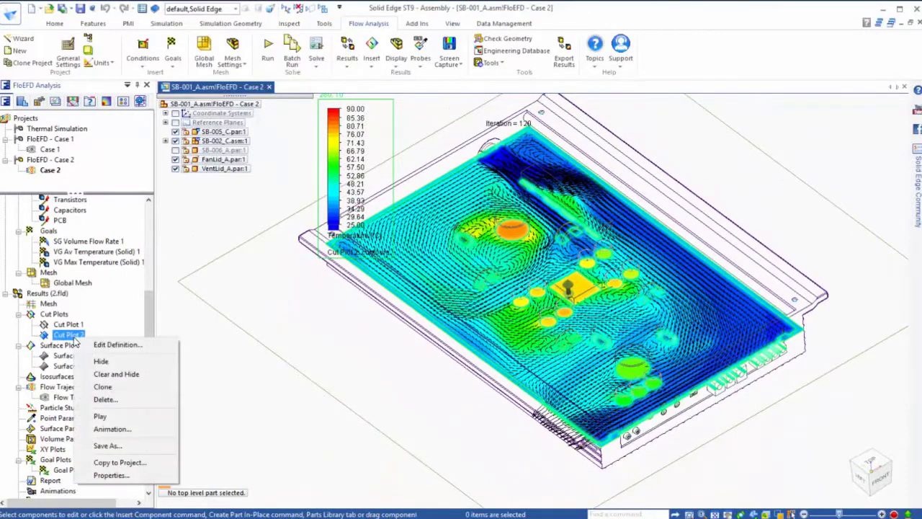
pyautogui.click(97, 362)
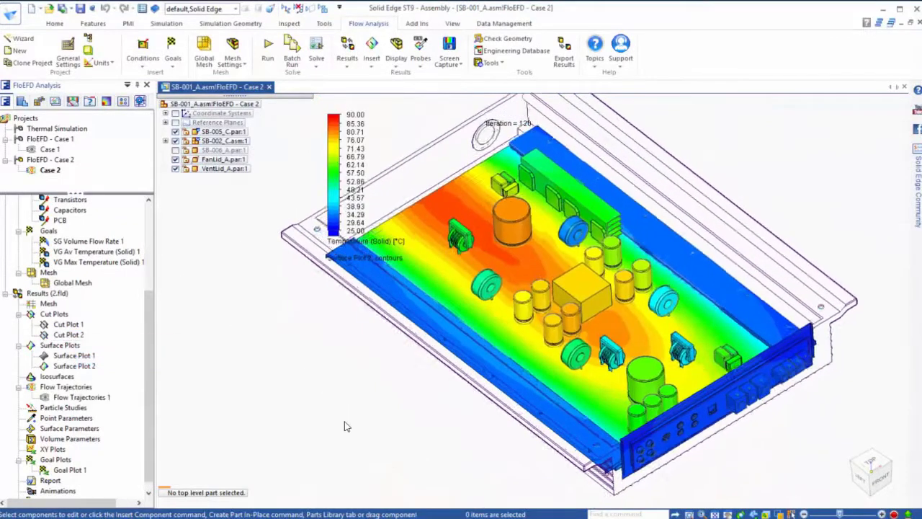
pyautogui.moveTo(344, 422); pyautogui.dragTo(344, 422, button='middle')
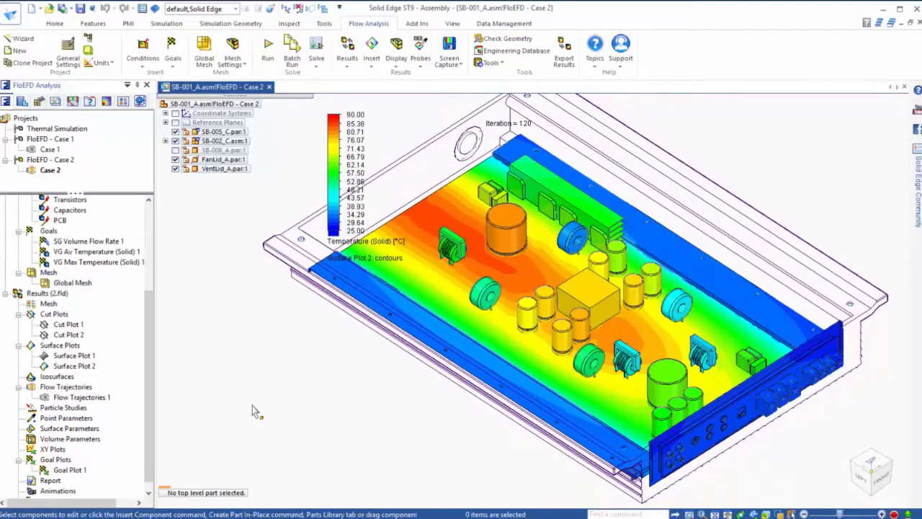
# Step: Compare the Case 1 and Case 2 results using the Active Scene and Goal Plot 1
pyautogui.rightClick(59, 297)
pyautogui.click(119, 361)
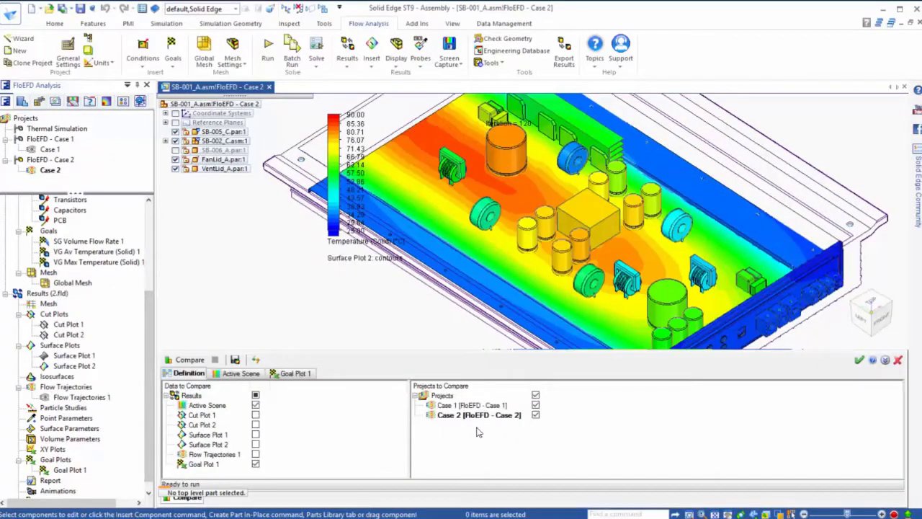
# Step: Examine enlarged side-by-side scene images of both cases and the goal values in the Goal Plot 1 comparison
pyautogui.click(238, 374)
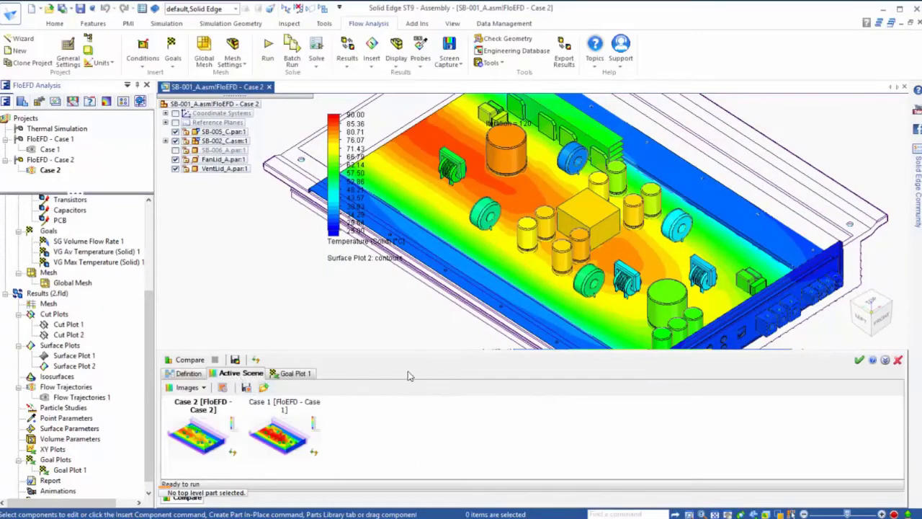
pyautogui.moveTo(416, 352); pyautogui.dragTo(421, 94)
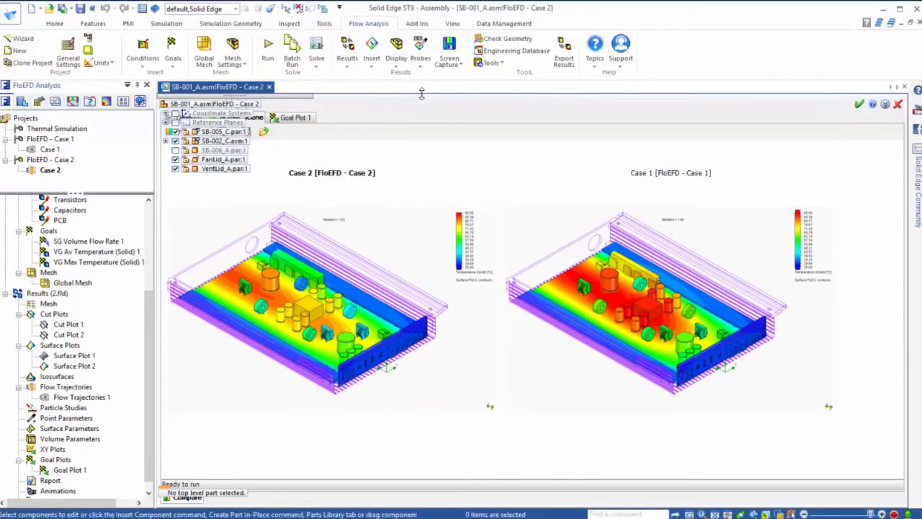
pyautogui.moveTo(422, 94); pyautogui.dragTo(422, 184)
pyautogui.click(293, 207)
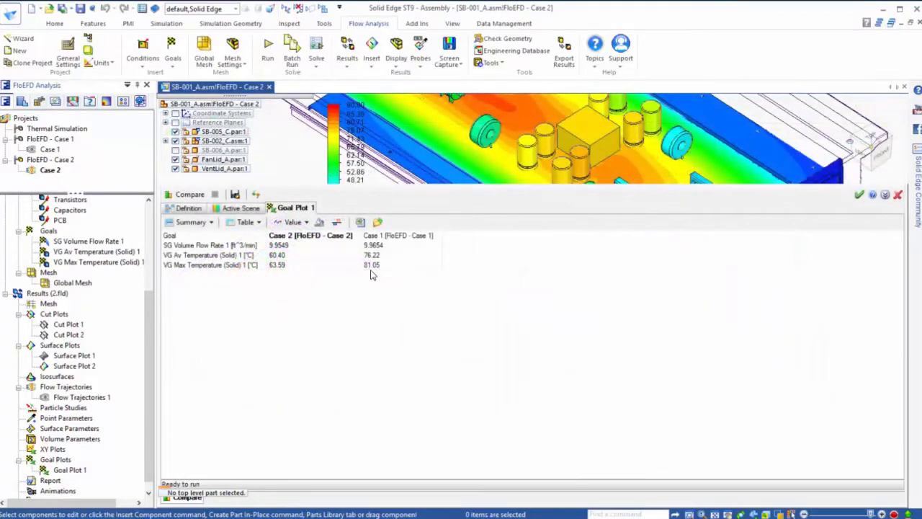